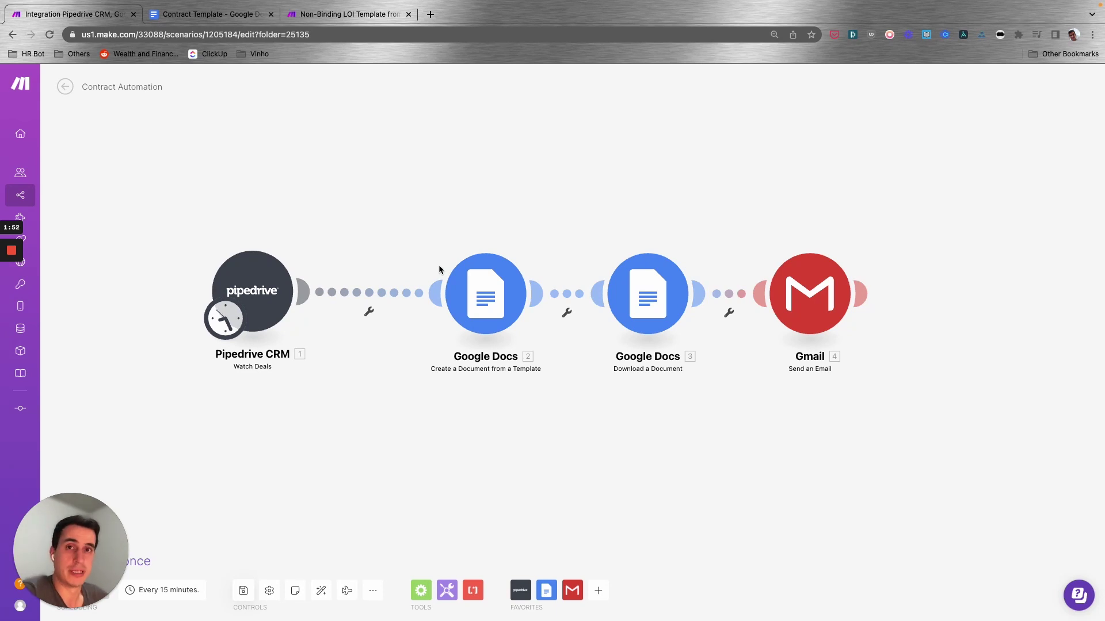
Step: Open the Contract Template and inspect its {{email}}, {{phone}}, {{price}} and {{address}} placeholders
click(241, 14)
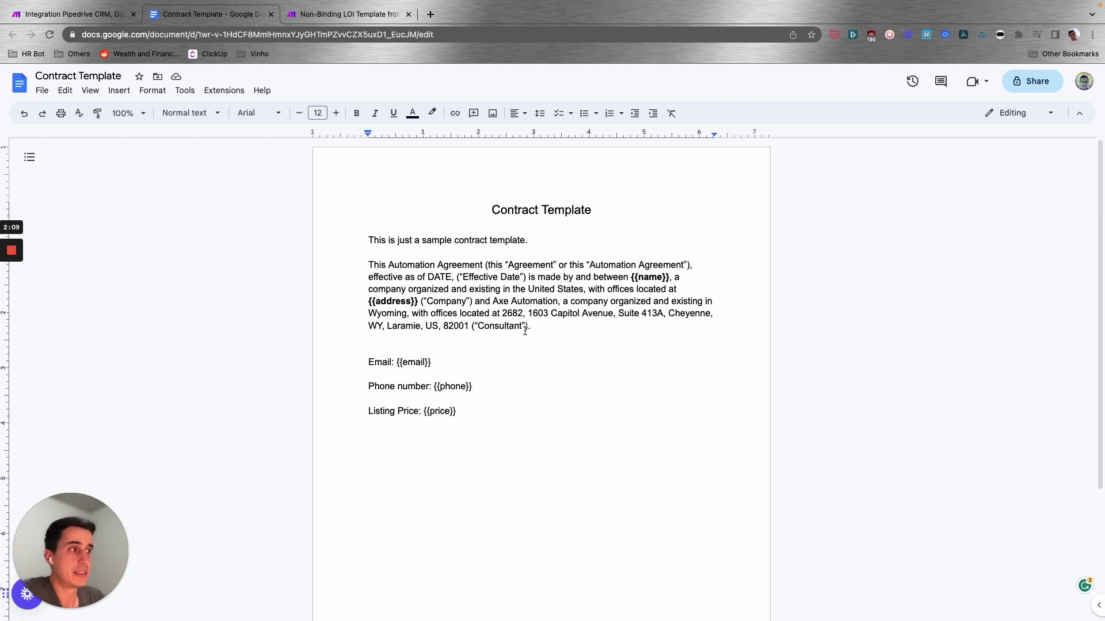
click(467, 388)
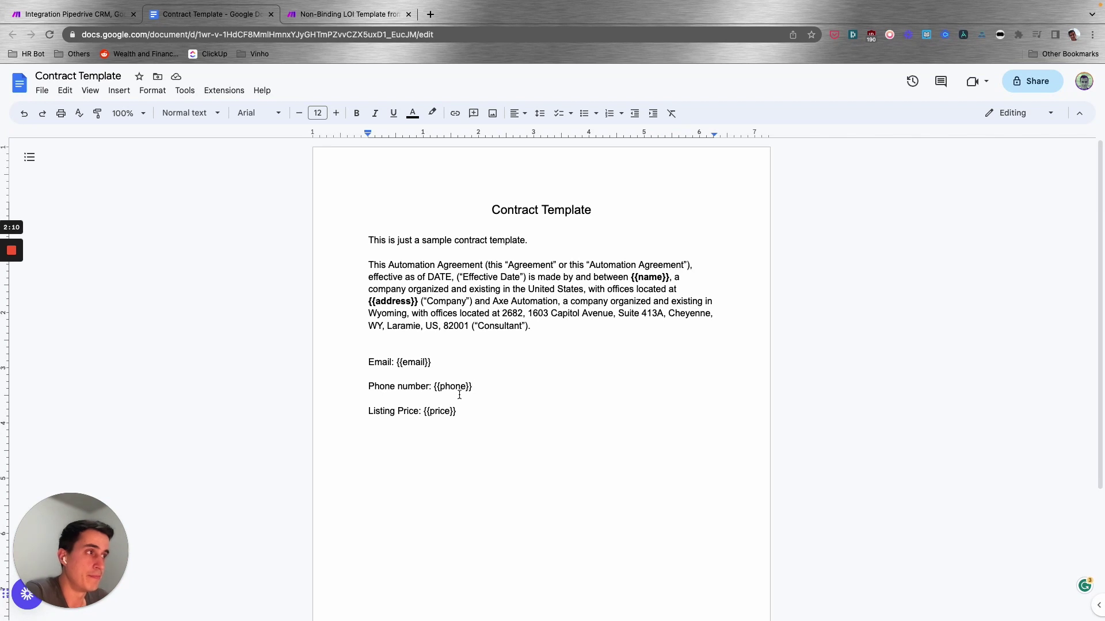
click(446, 363)
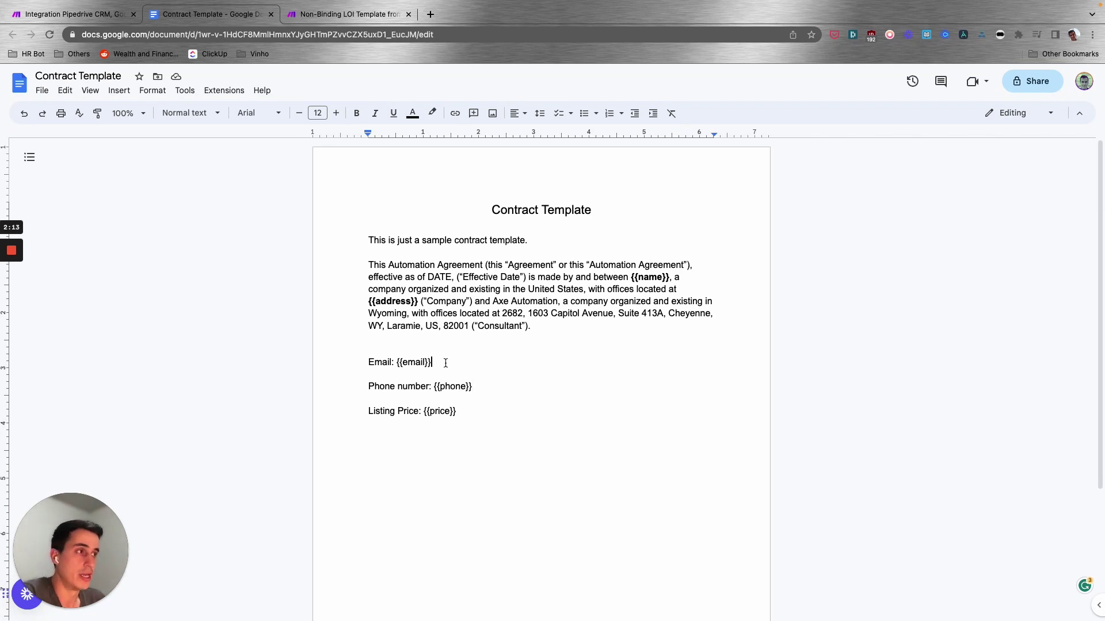
key(shift+Left)
key(shift+Left)
key(shift+Left)
key(shift+Left)
key(shift+Left)
key(shift+Left)
key(shift+Left)
key(shift+Left)
key(shift+Left)
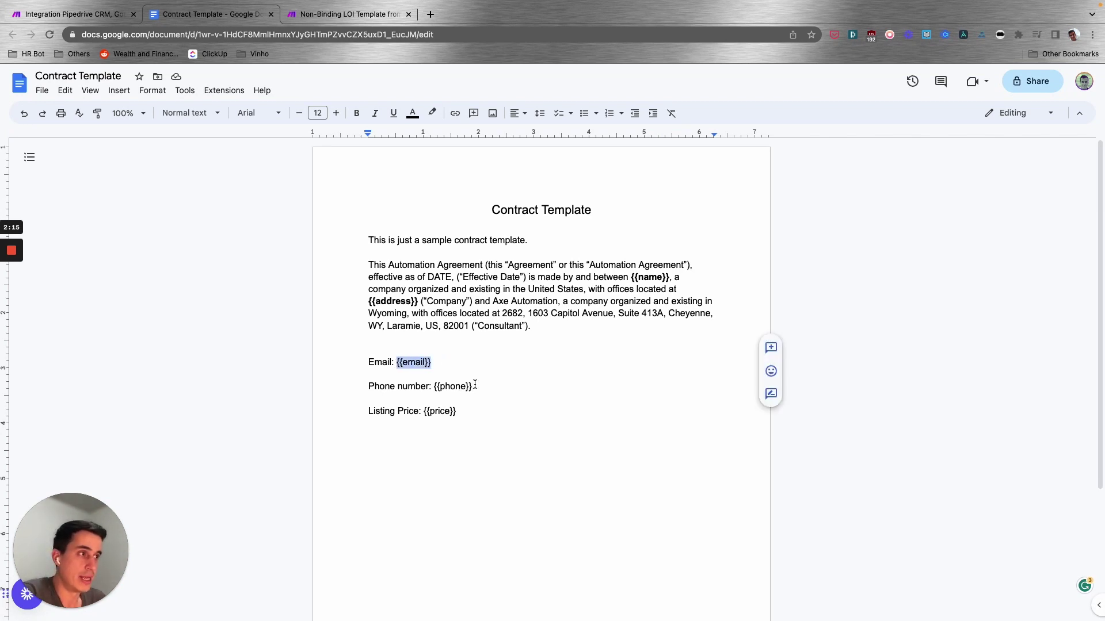
click(492, 386)
key(shift+Left)
key(shift+Left)
key(shift+Left)
key(shift+Left)
key(shift+Left)
key(shift+Left)
key(shift+Left)
key(shift+Left)
key(shift+Left)
drag(468, 412, 426, 412)
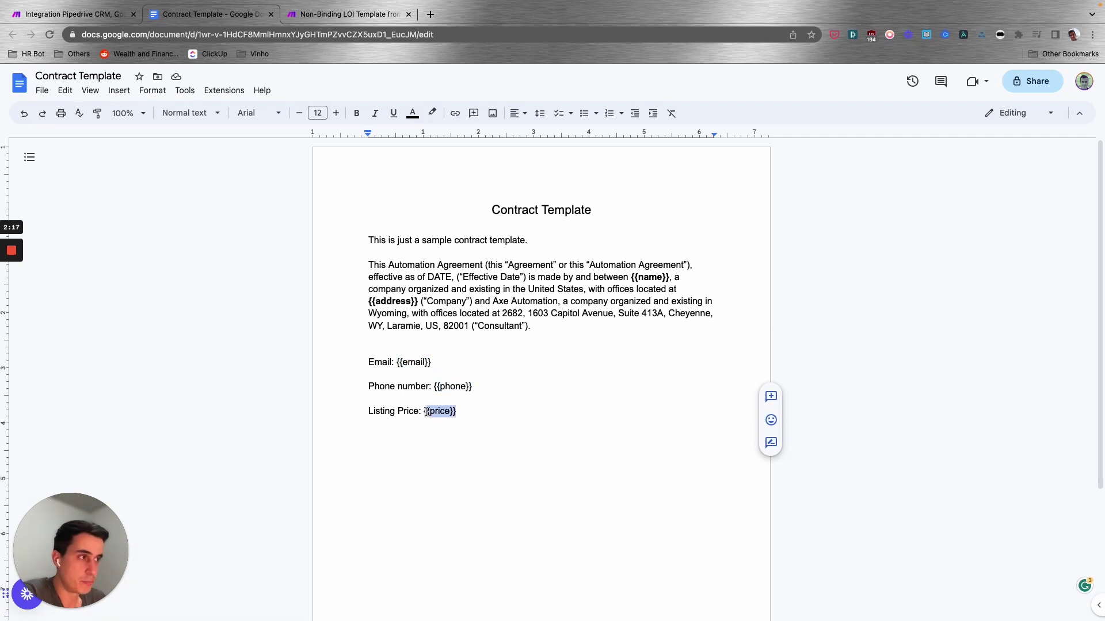
click(489, 418)
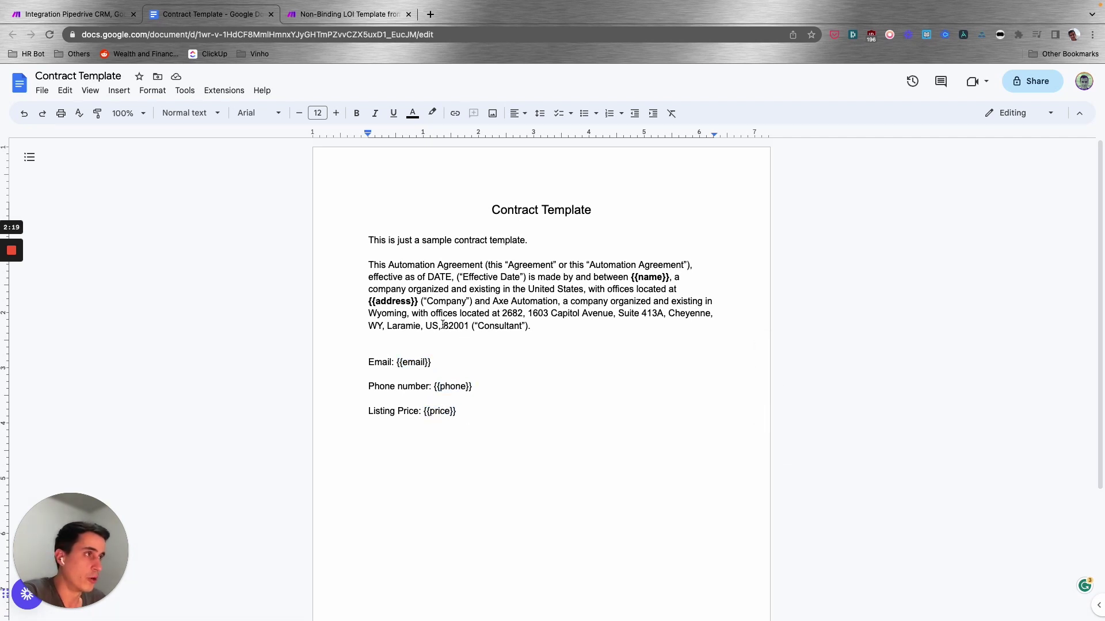
drag(420, 302, 372, 303)
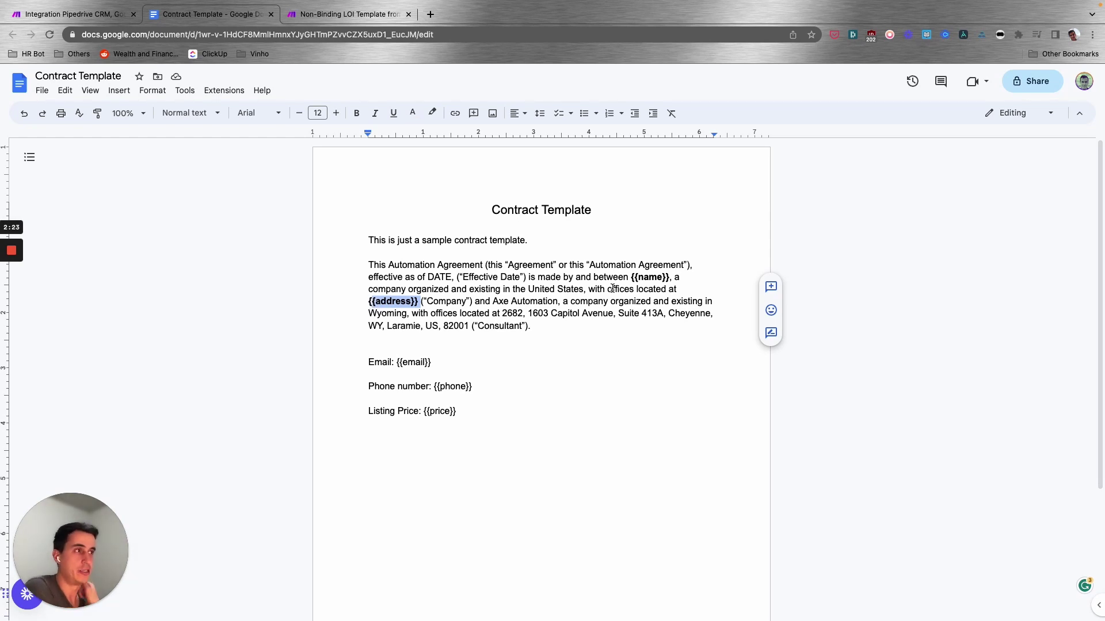
click(535, 289)
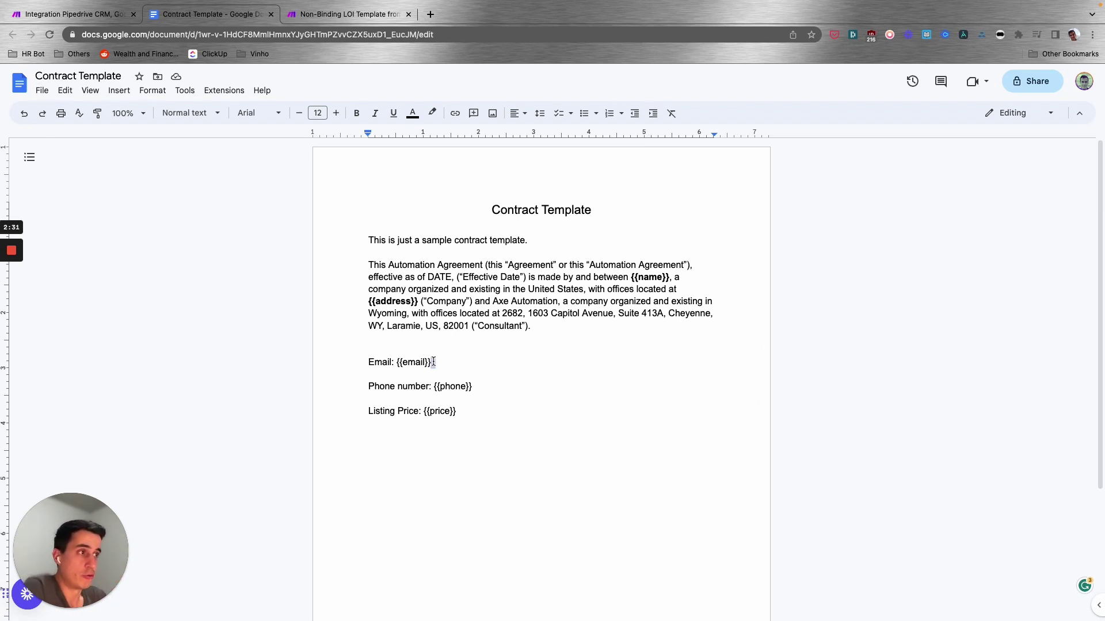
Step: Recheck the {{email}}, {{price}} and {{phone}} lines, then return to Make's Google Docs module settings
drag(433, 361, 396, 361)
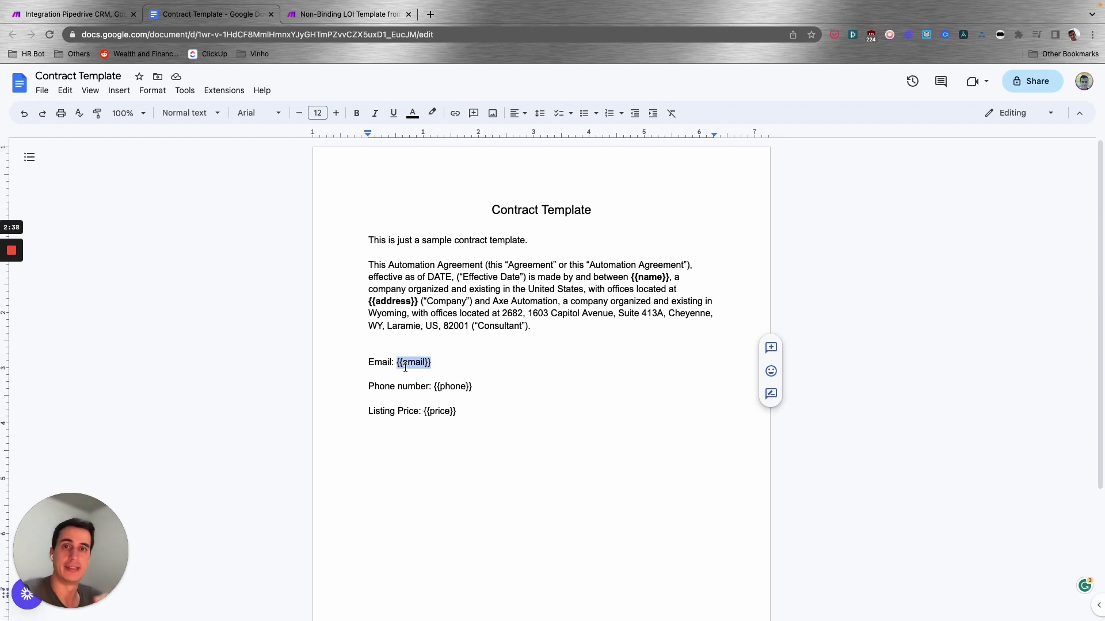
click(432, 363)
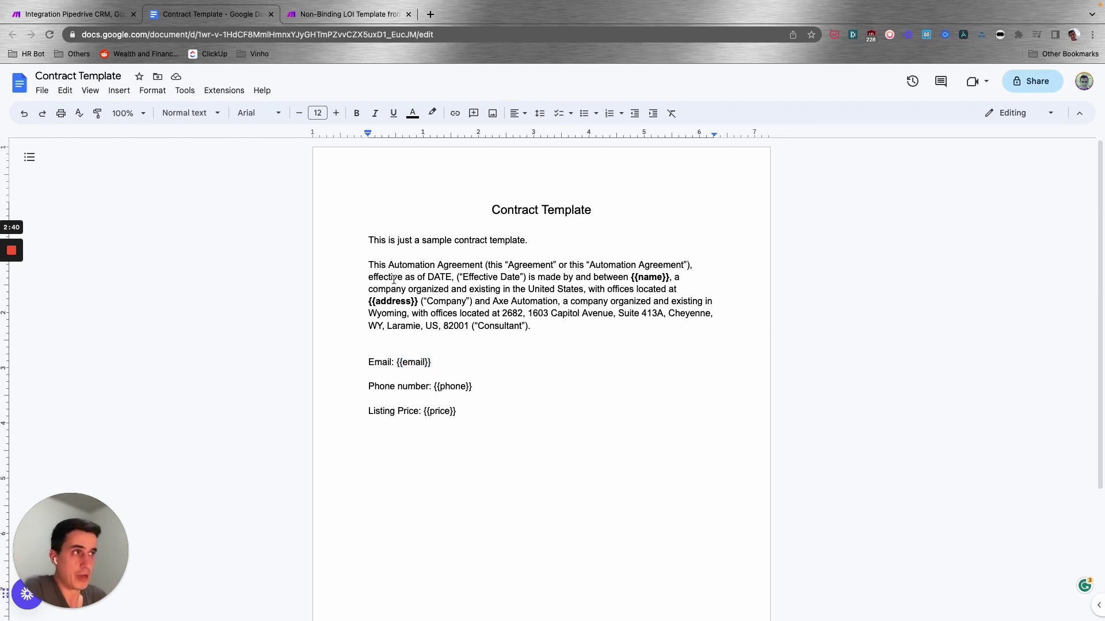
drag(374, 242, 486, 407)
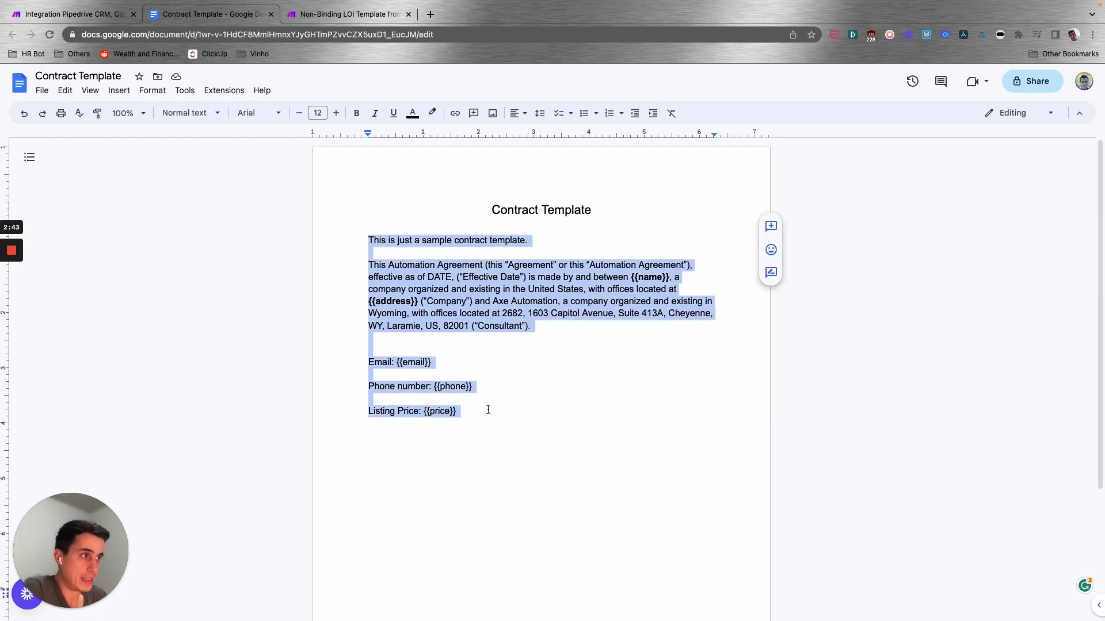
click(477, 410)
double_click(465, 410)
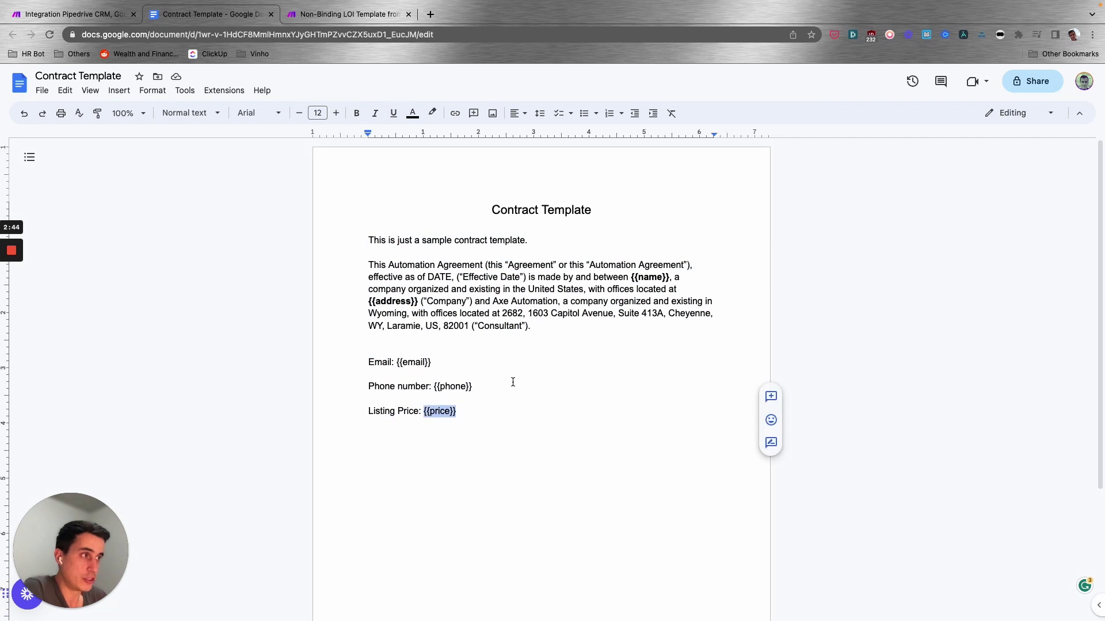
double_click(484, 386)
drag(484, 386, 433, 386)
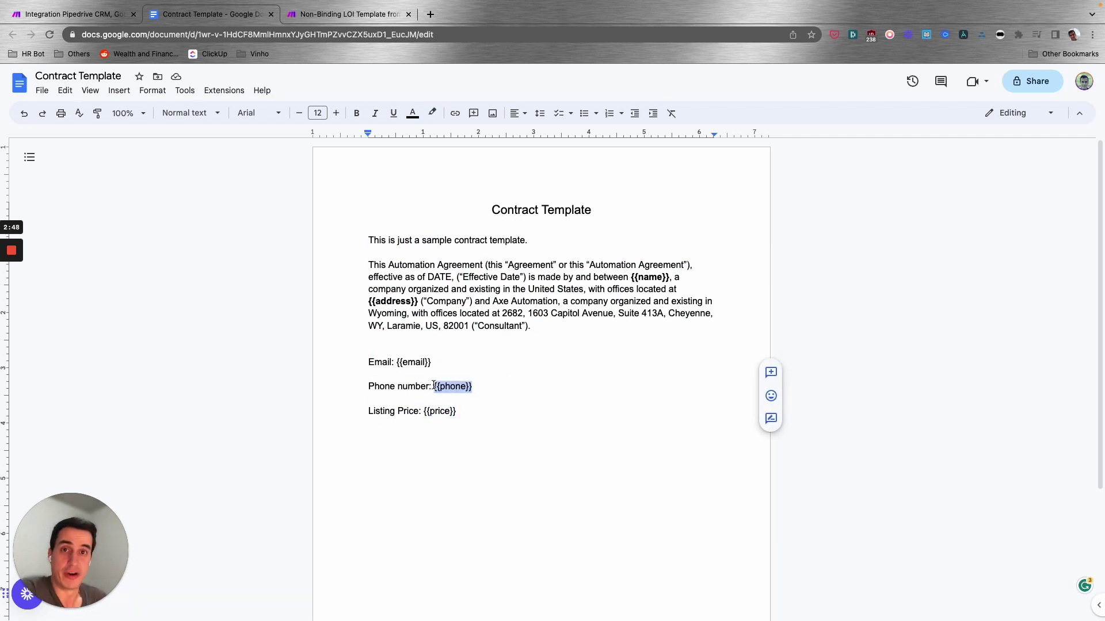
click(428, 303)
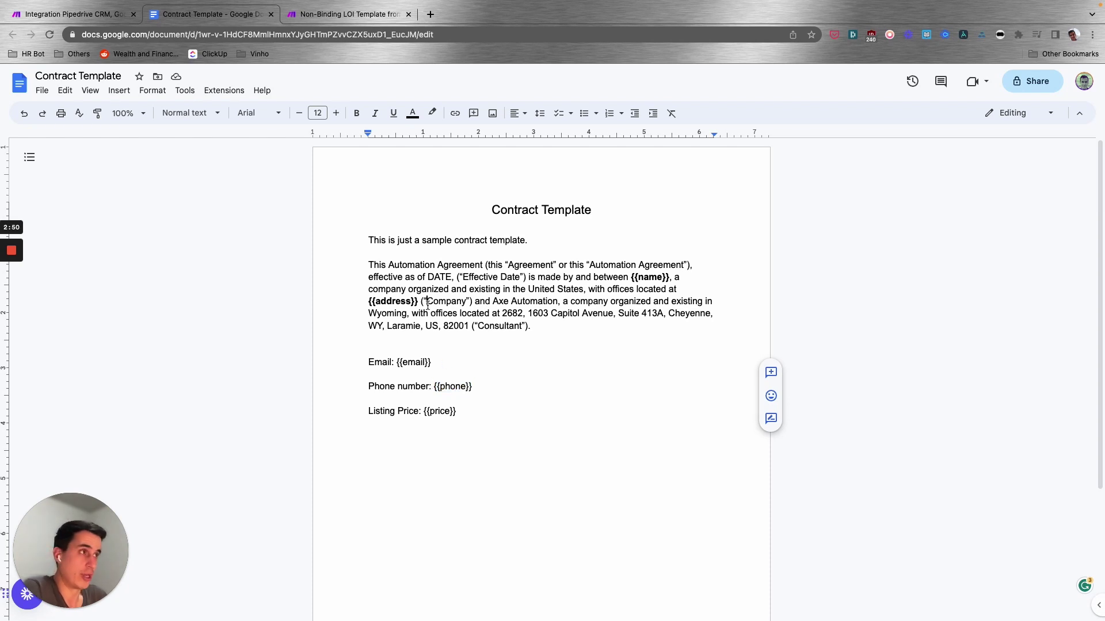
drag(475, 386, 369, 362)
click(399, 363)
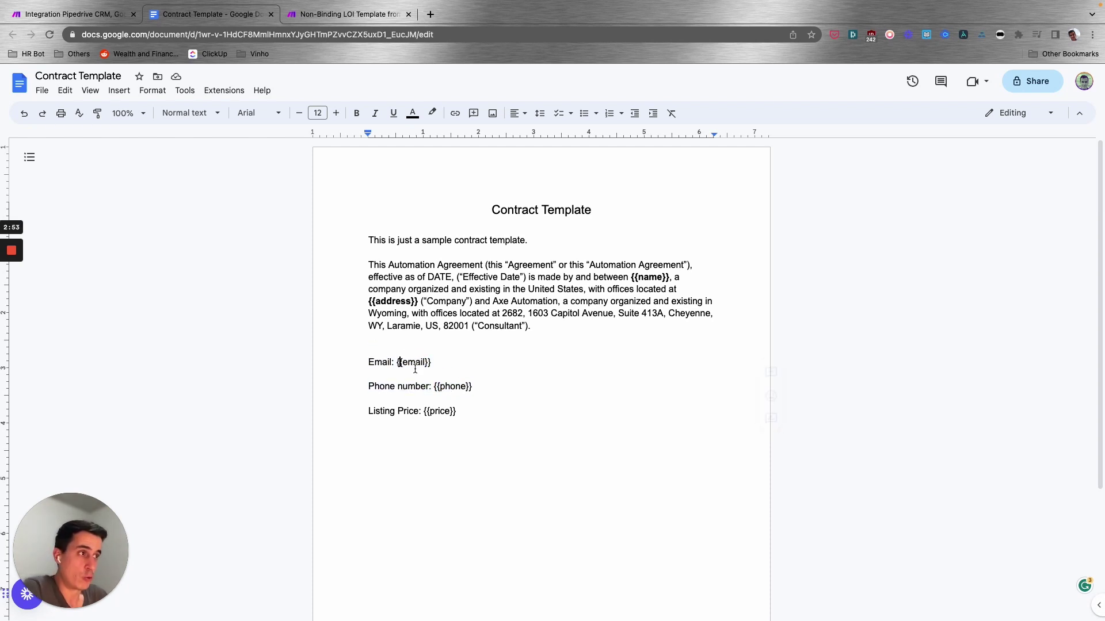
drag(465, 411, 415, 362)
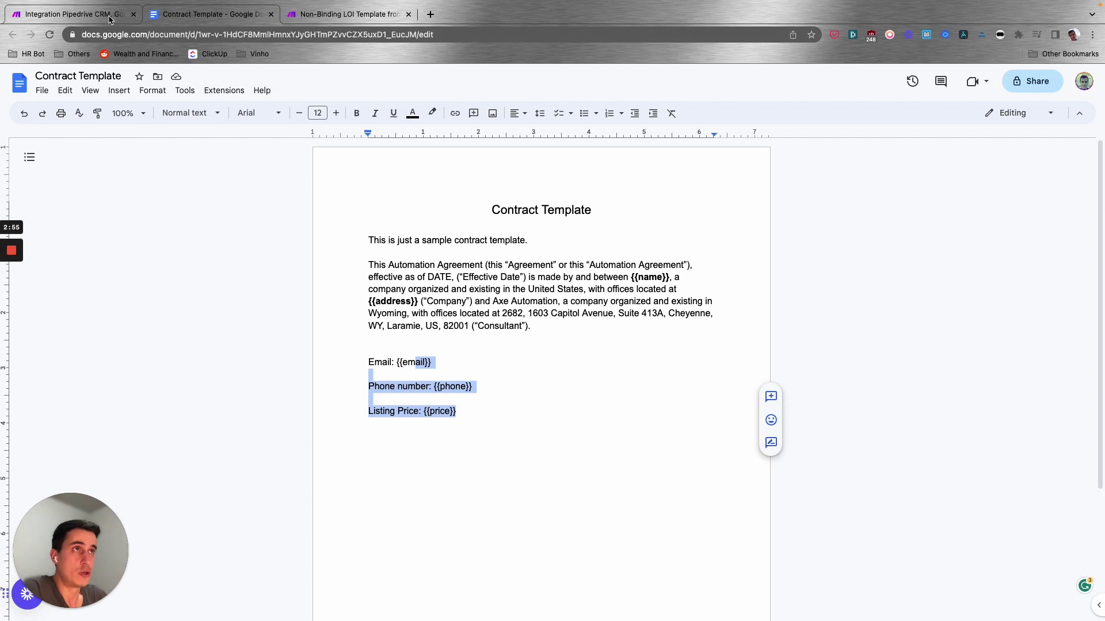
click(69, 13)
click(469, 266)
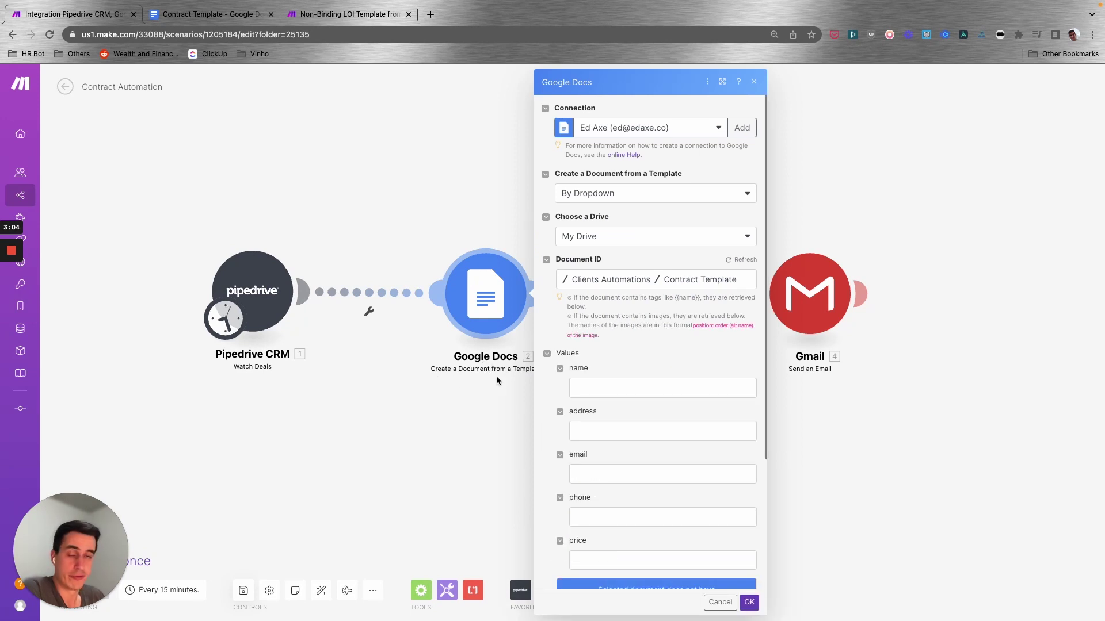
Step: Map Person Name to name, organization Address to address, and Person email Value to email
scroll(654, 337, down, 3)
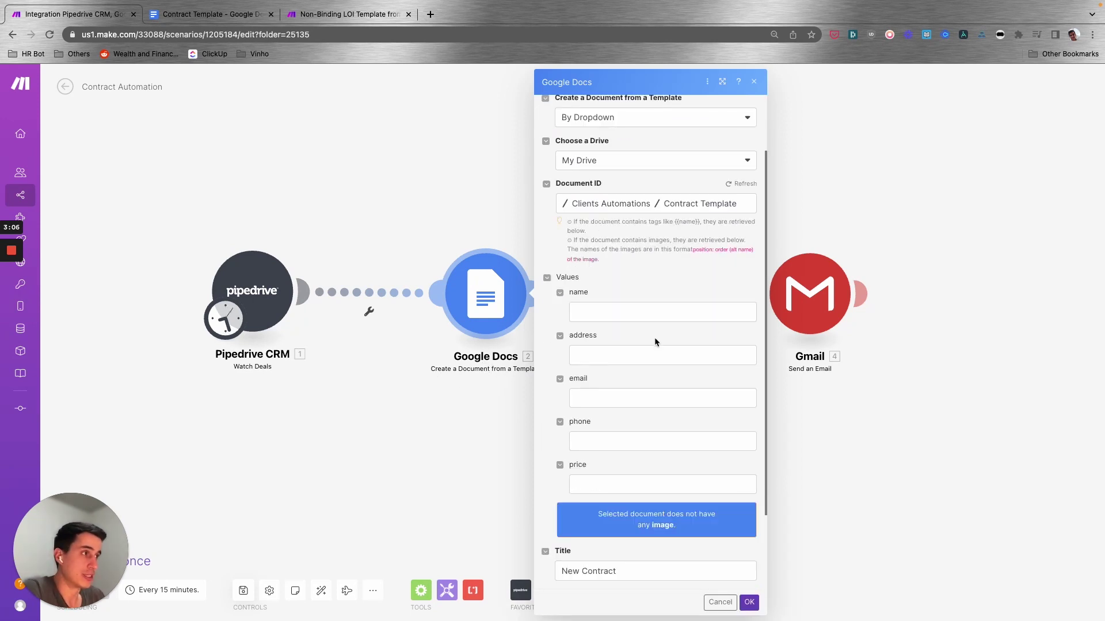
click(620, 312)
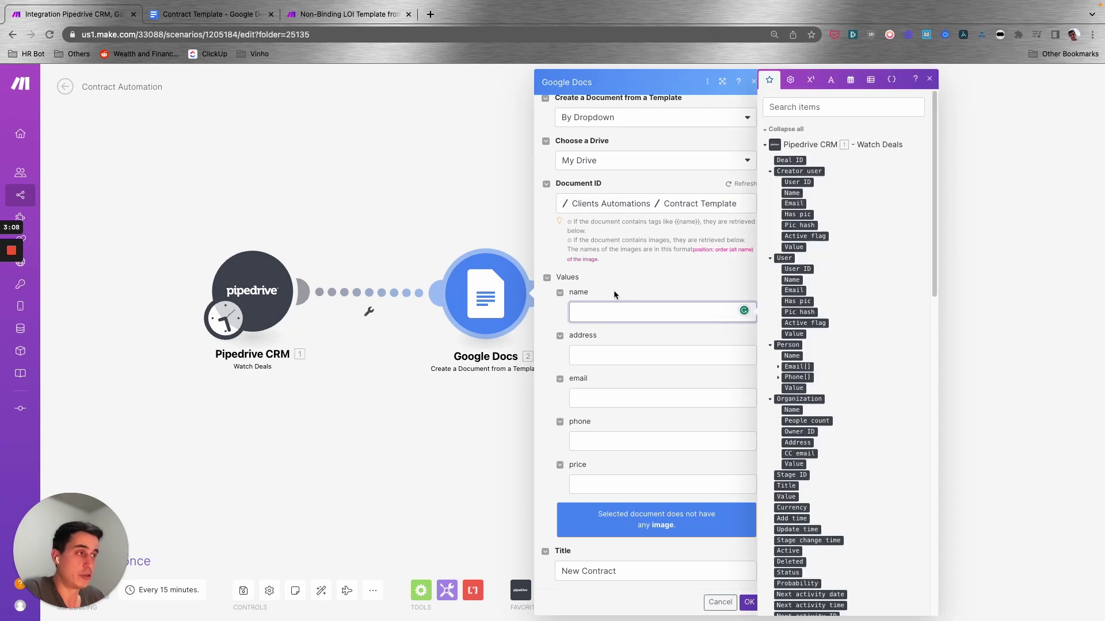
click(617, 346)
click(603, 374)
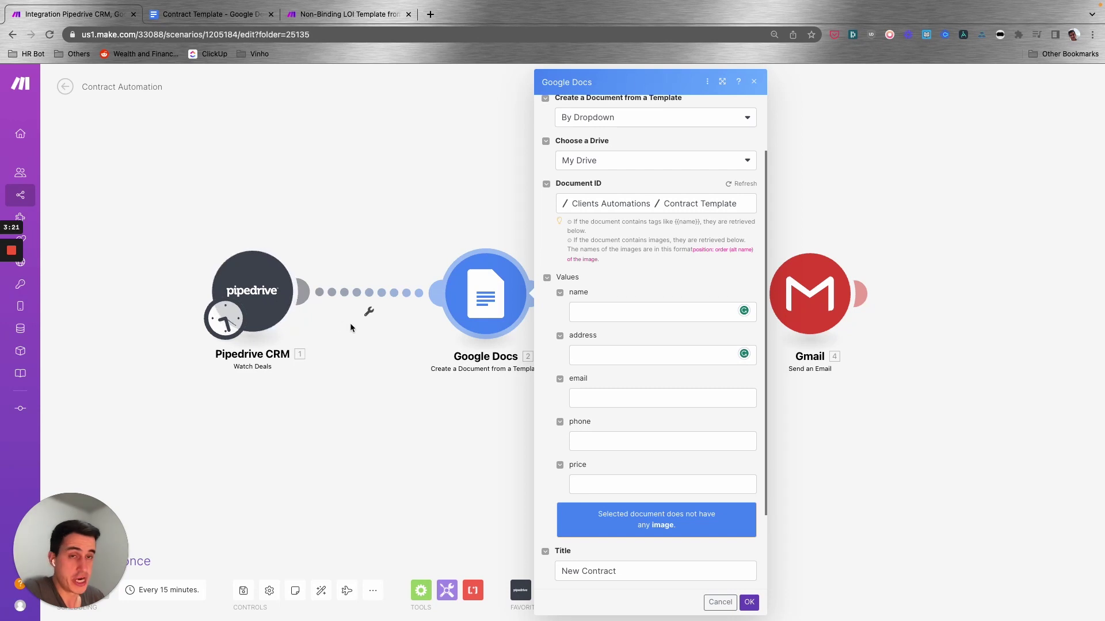
click(580, 313)
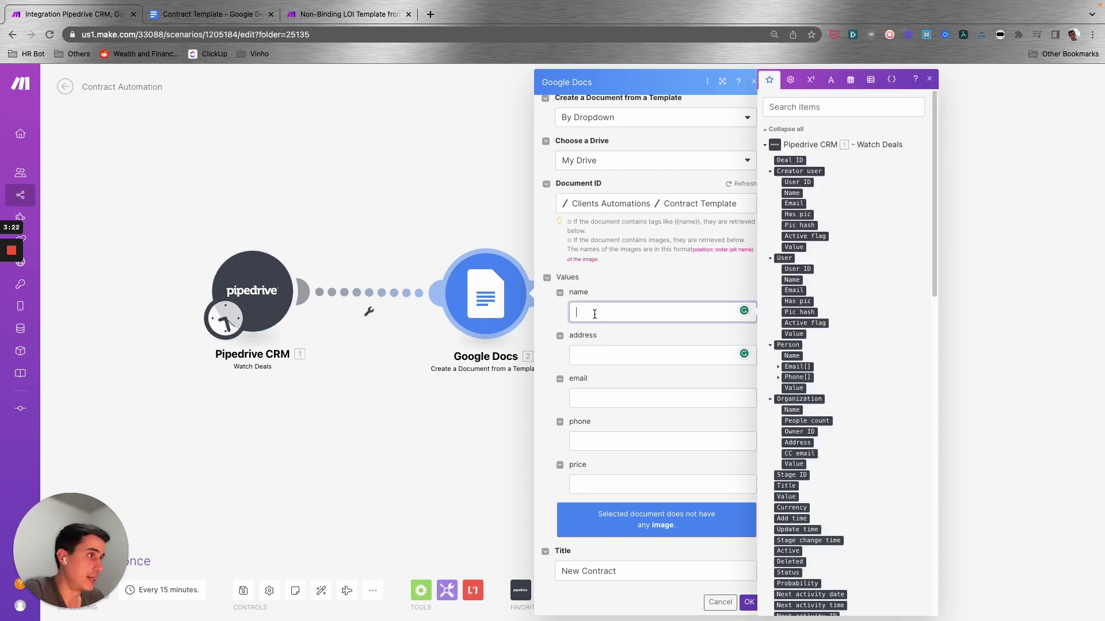
click(791, 356)
click(624, 349)
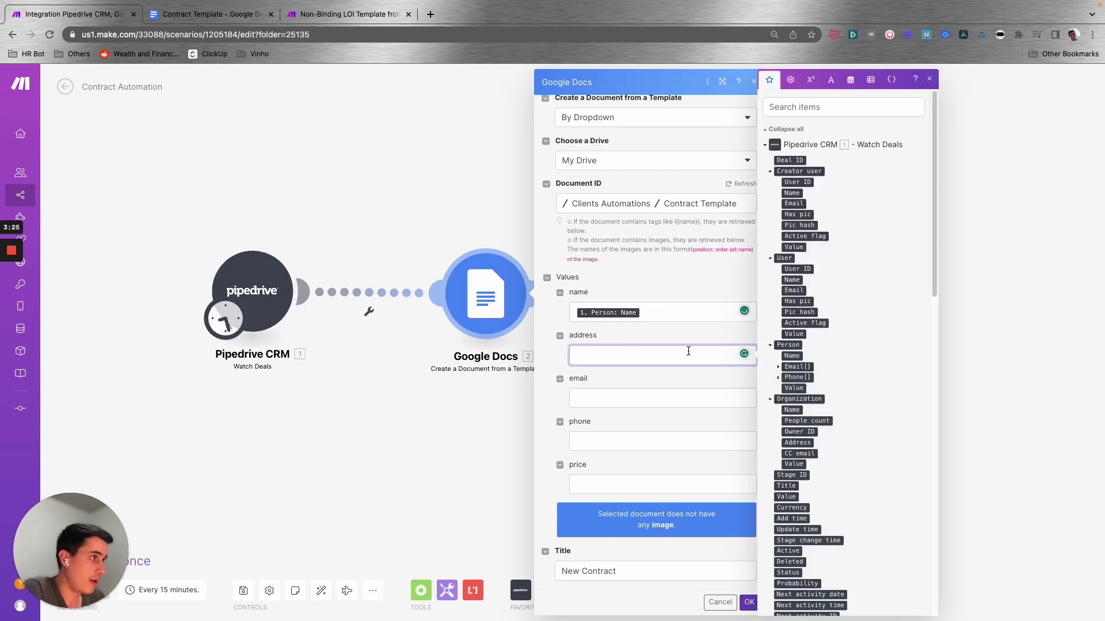
click(797, 442)
click(649, 403)
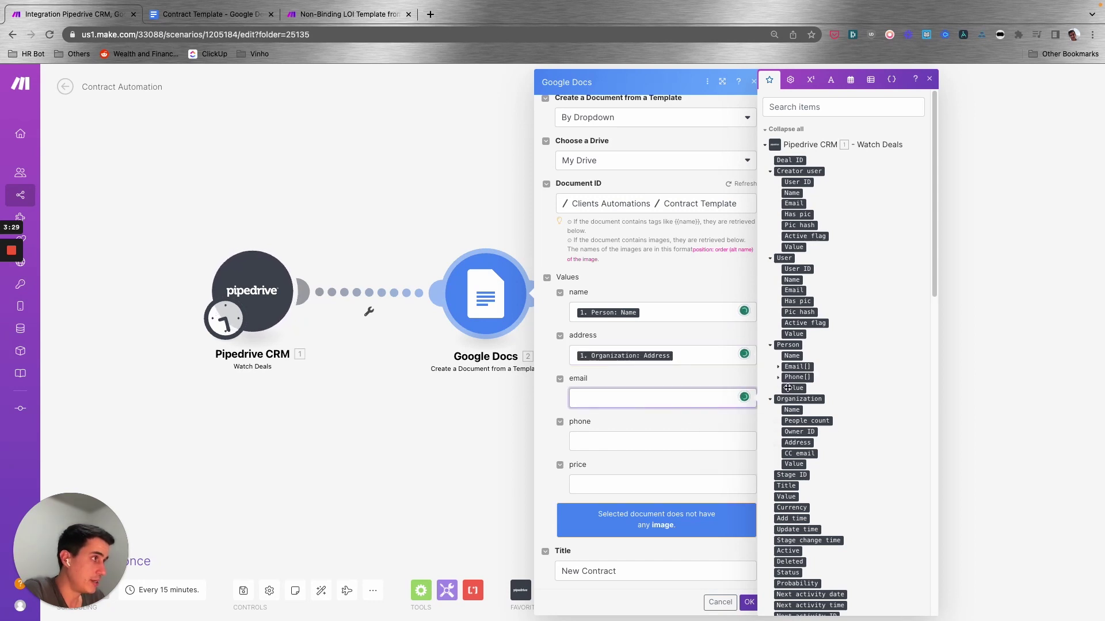
click(778, 367)
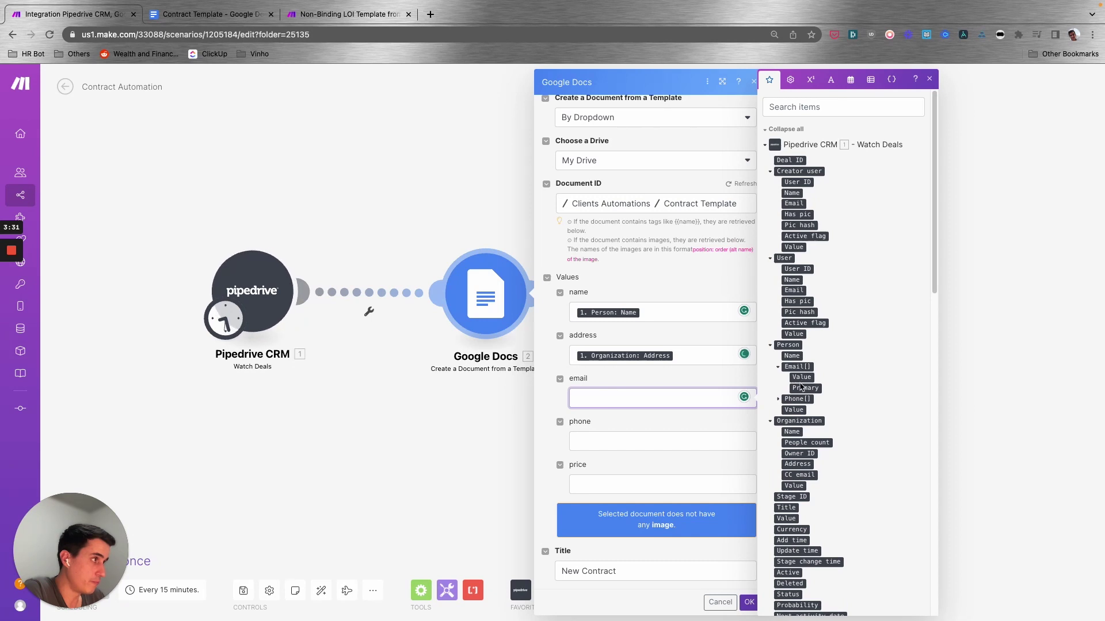
click(798, 378)
Step: Map Person Phone[] Value to phone and the deal Value to price
click(778, 400)
click(802, 409)
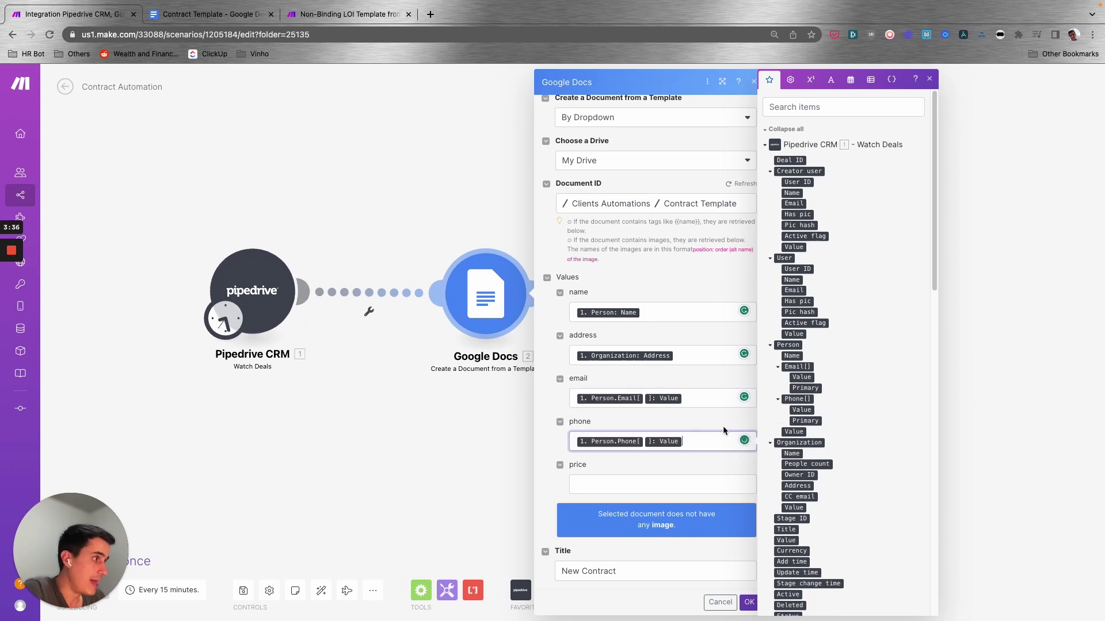
click(643, 482)
scroll(842, 486, down, 1)
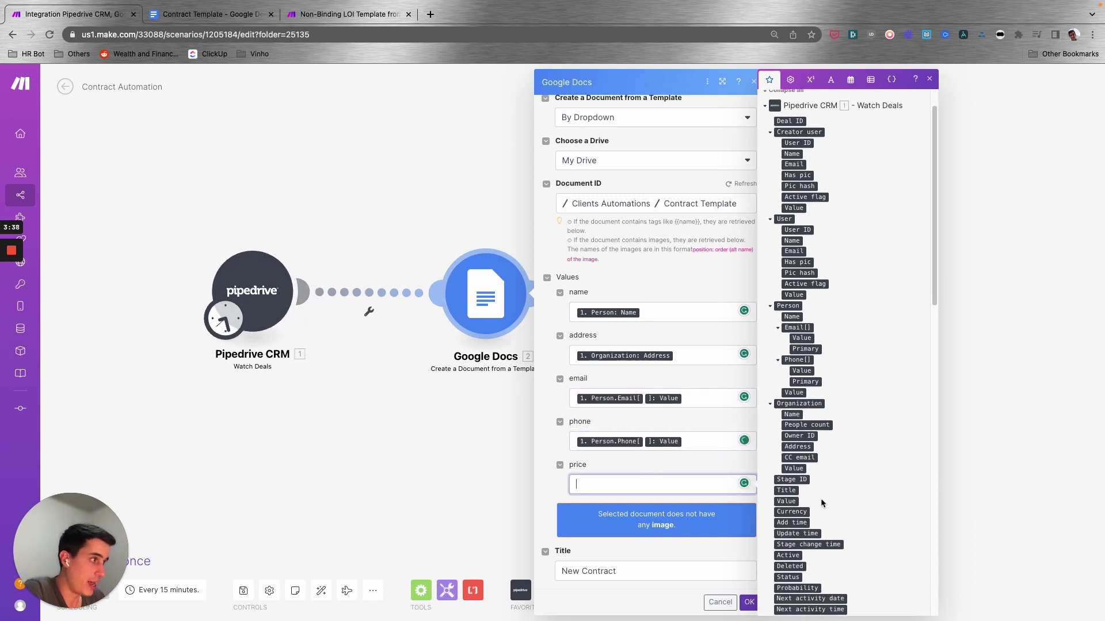
click(785, 501)
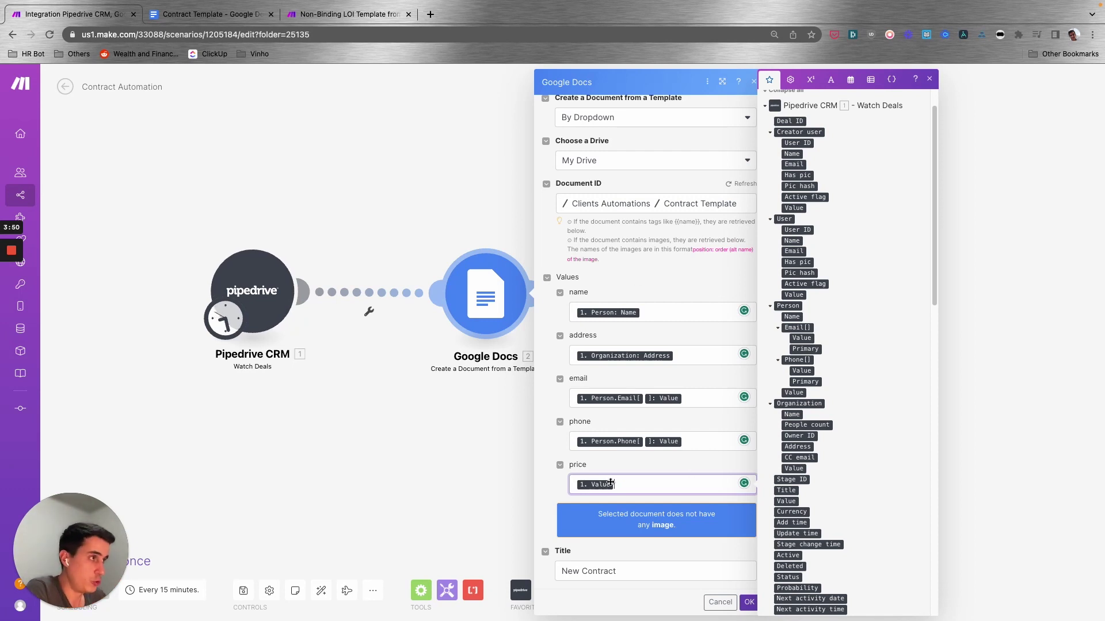
Step: Set the document title to 'New Contract - ' followed by Person: Name
scroll(621, 373, down, 1)
scroll(621, 373, down, 3)
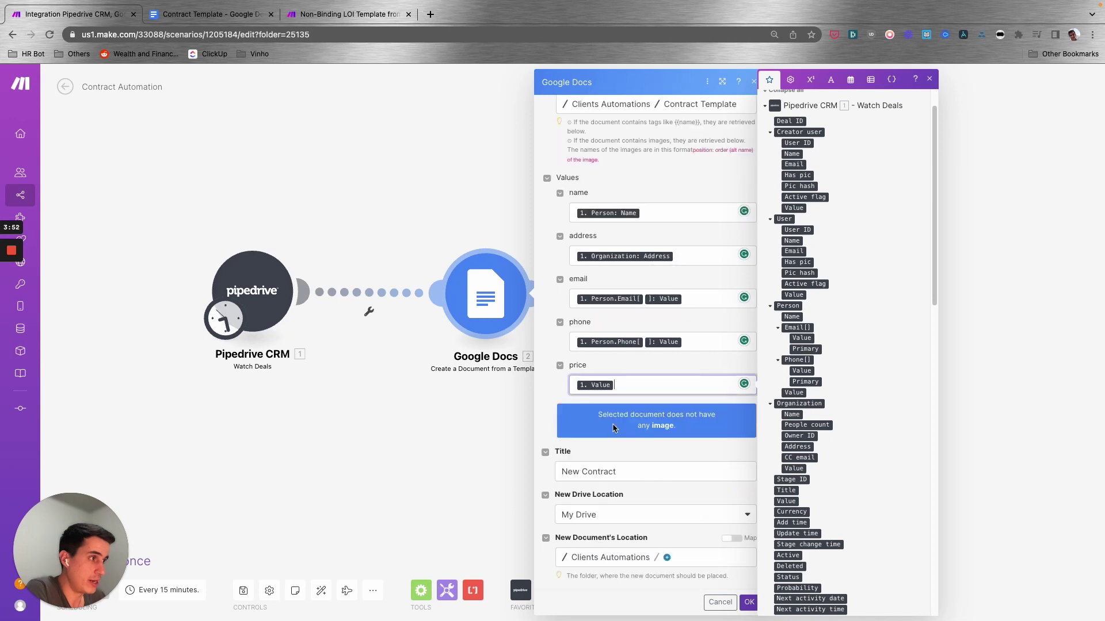
click(657, 470)
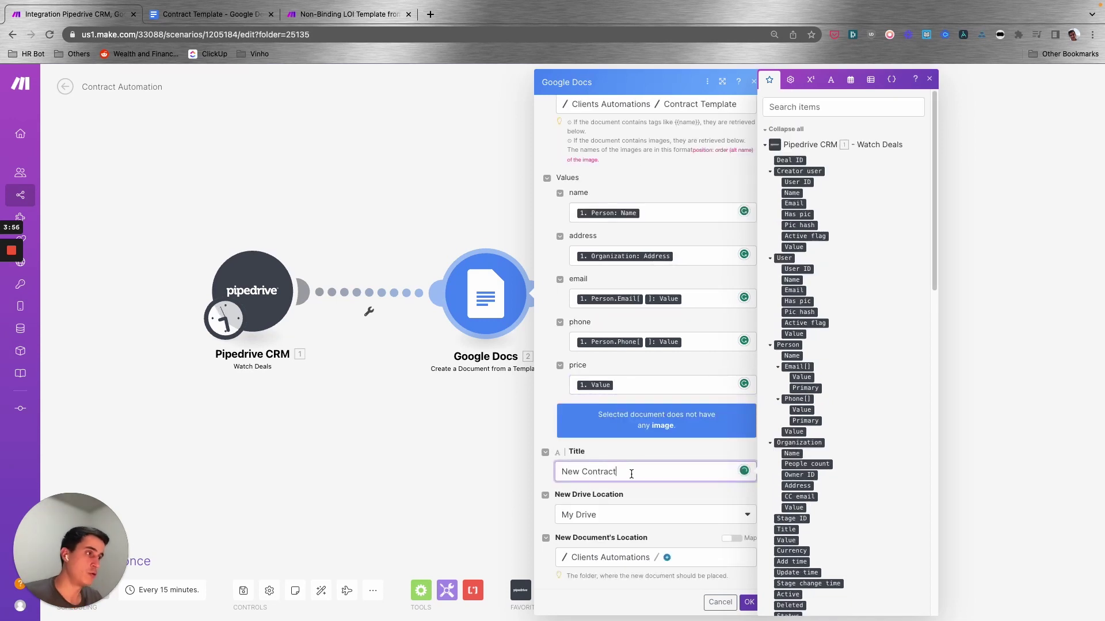
text(-)
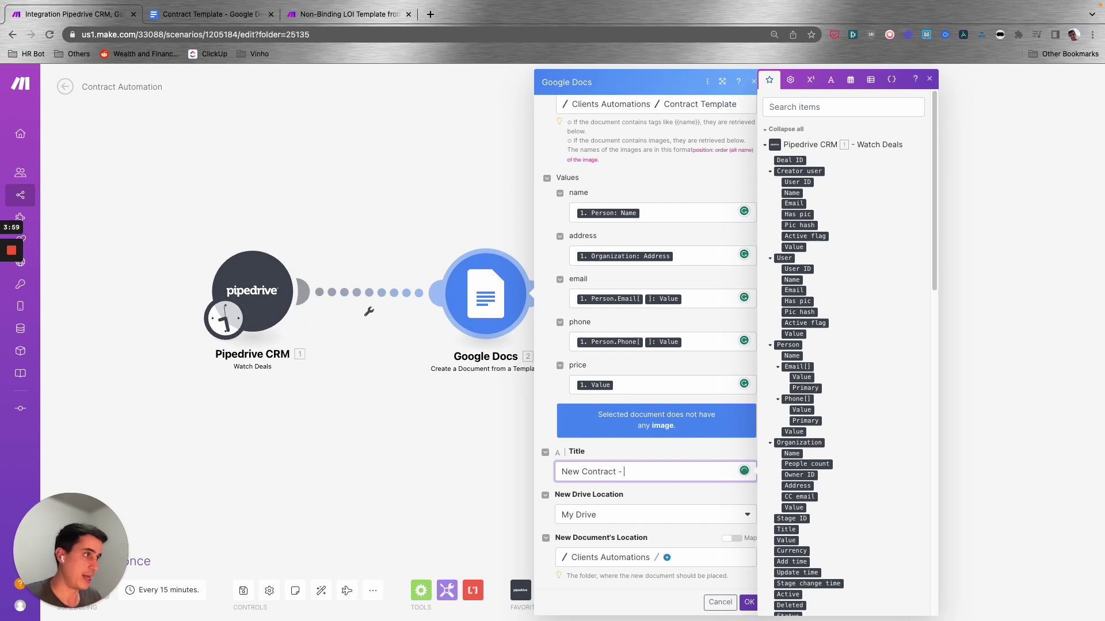
click(791, 355)
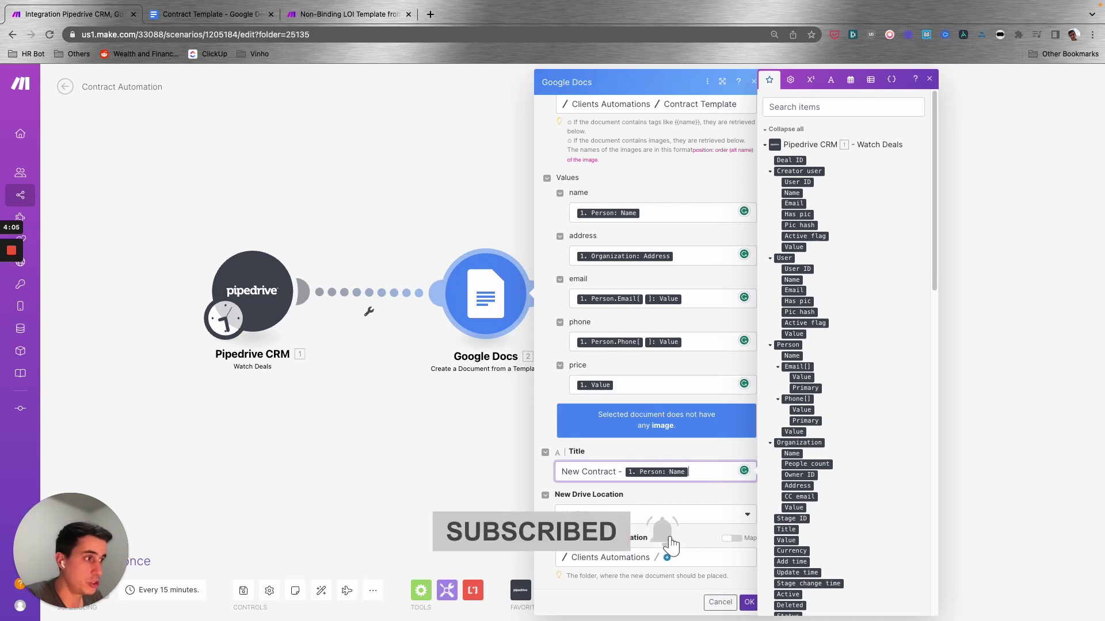
scroll(656, 345, up, 1)
scroll(688, 597, up, 4)
scroll(689, 597, down, 5)
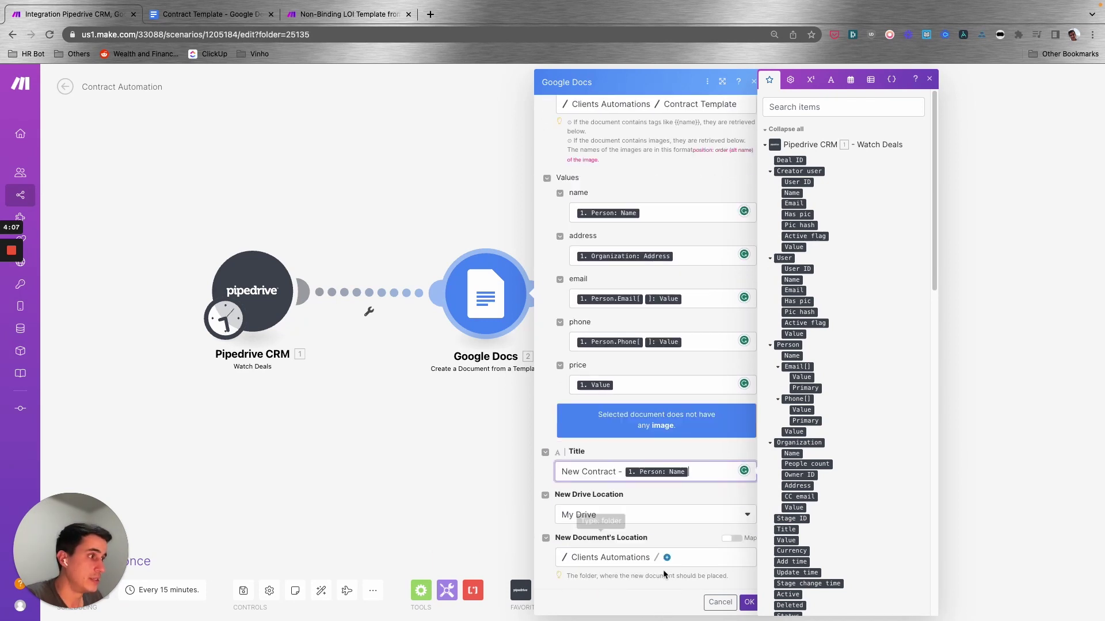
Step: Save the Google Docs module and keep PDF Document (.pdf) as the Download a Document export type
click(748, 602)
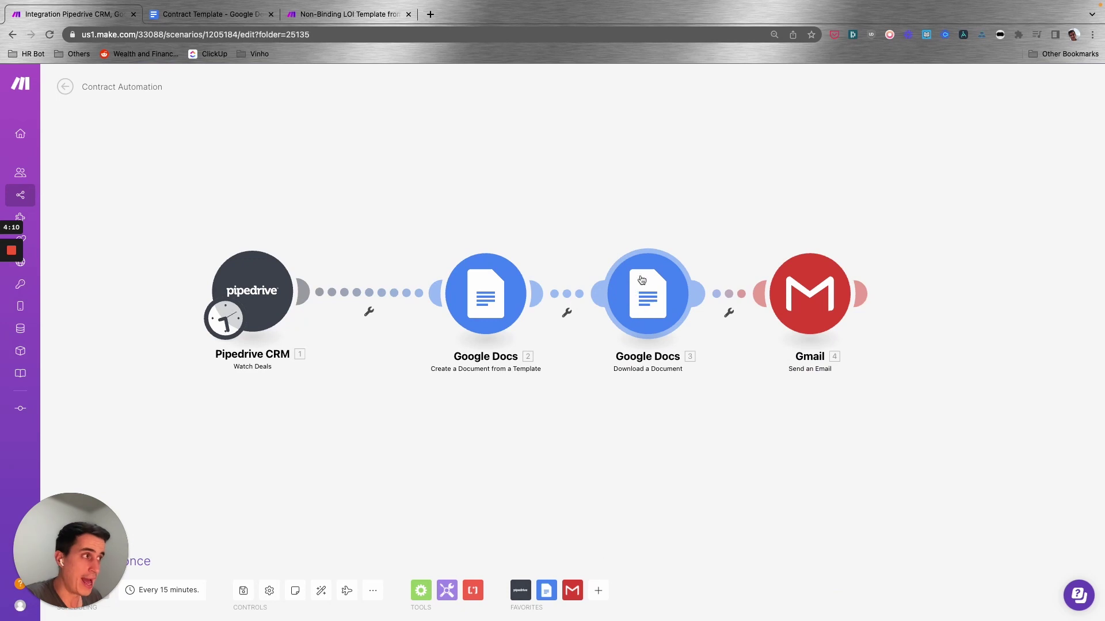
click(632, 315)
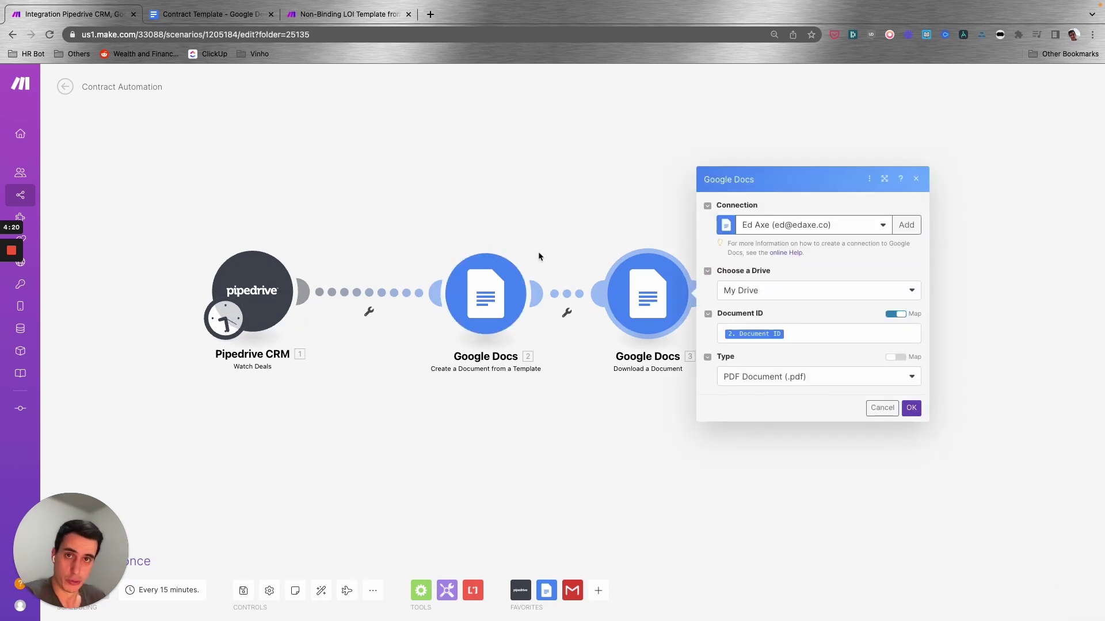
click(773, 381)
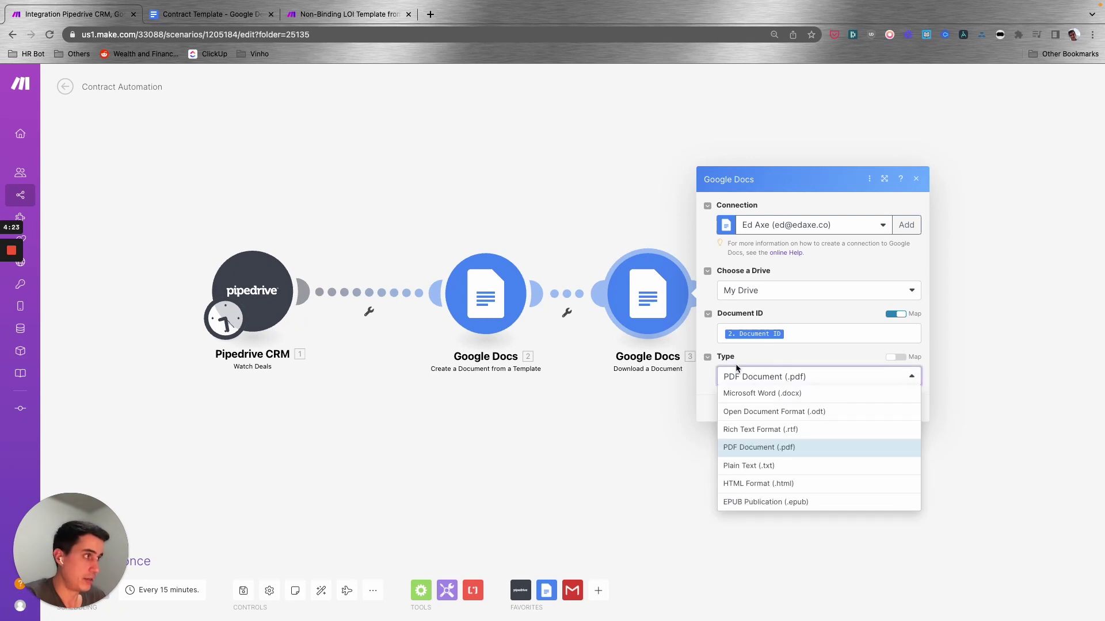
click(843, 376)
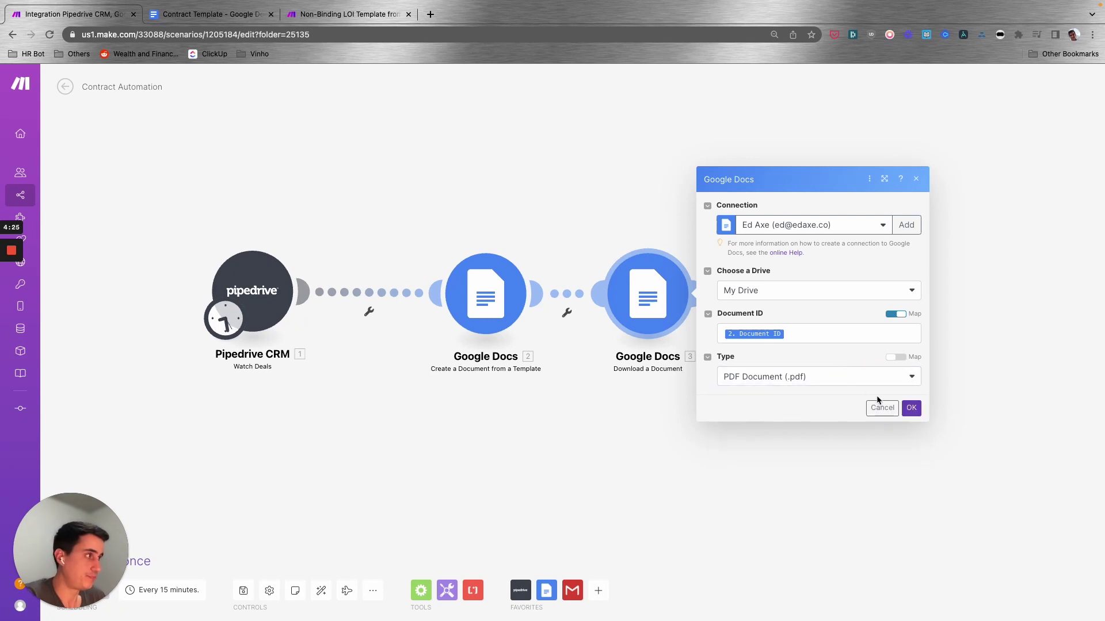
click(910, 408)
click(811, 293)
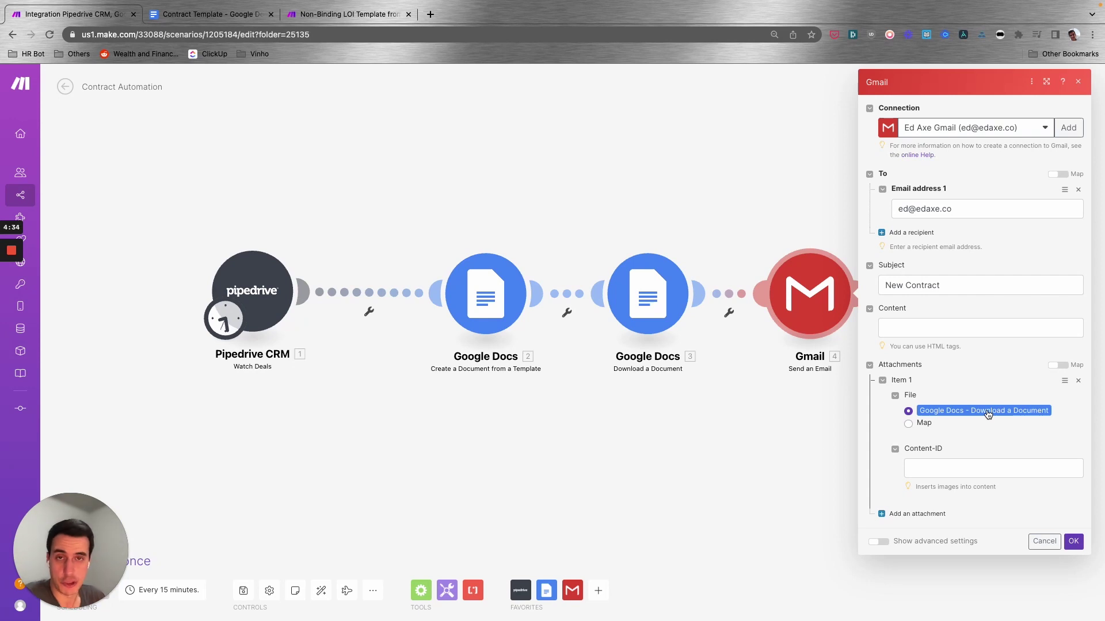
Step: Replace Gmail's fixed To address with Pipedrive Person Email[] Value and save the module
triple_click(955, 209)
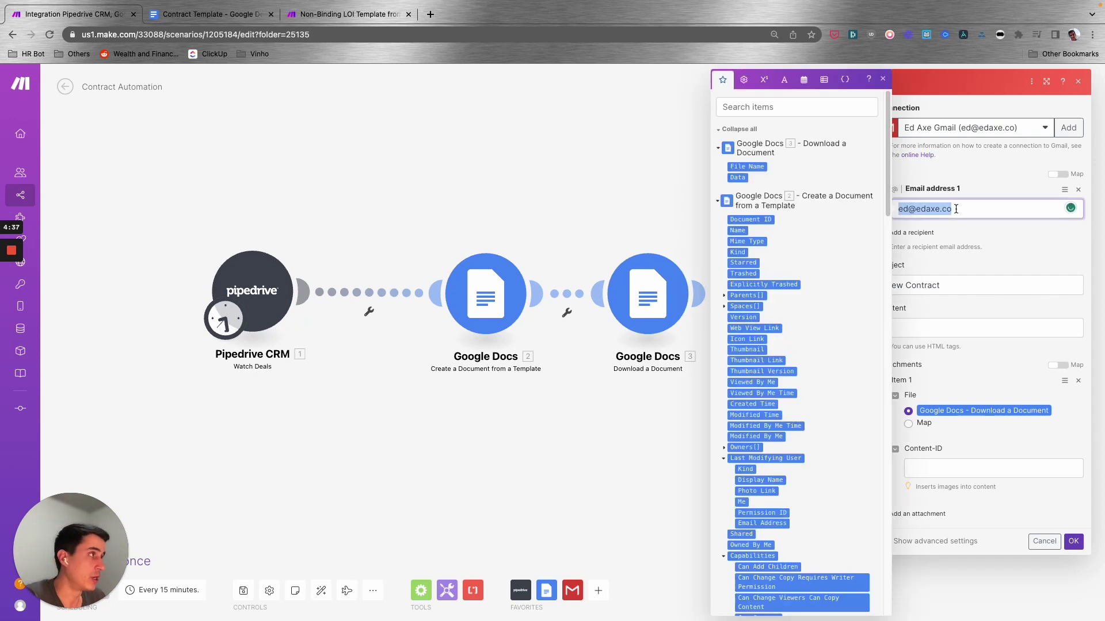
key(BackSpace)
click(718, 201)
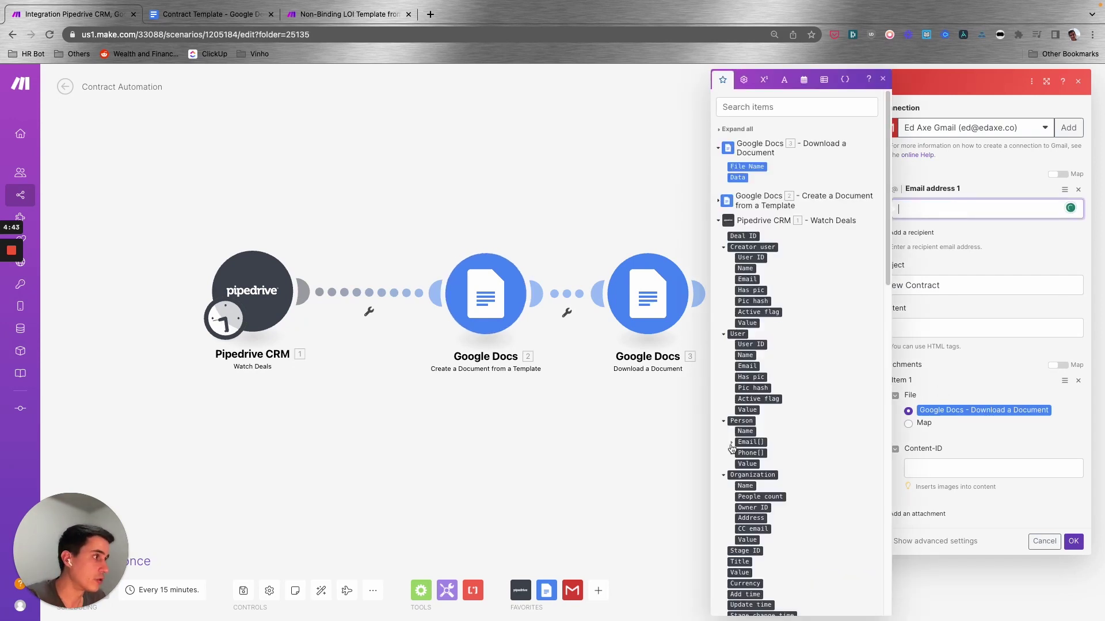
click(749, 452)
click(457, 244)
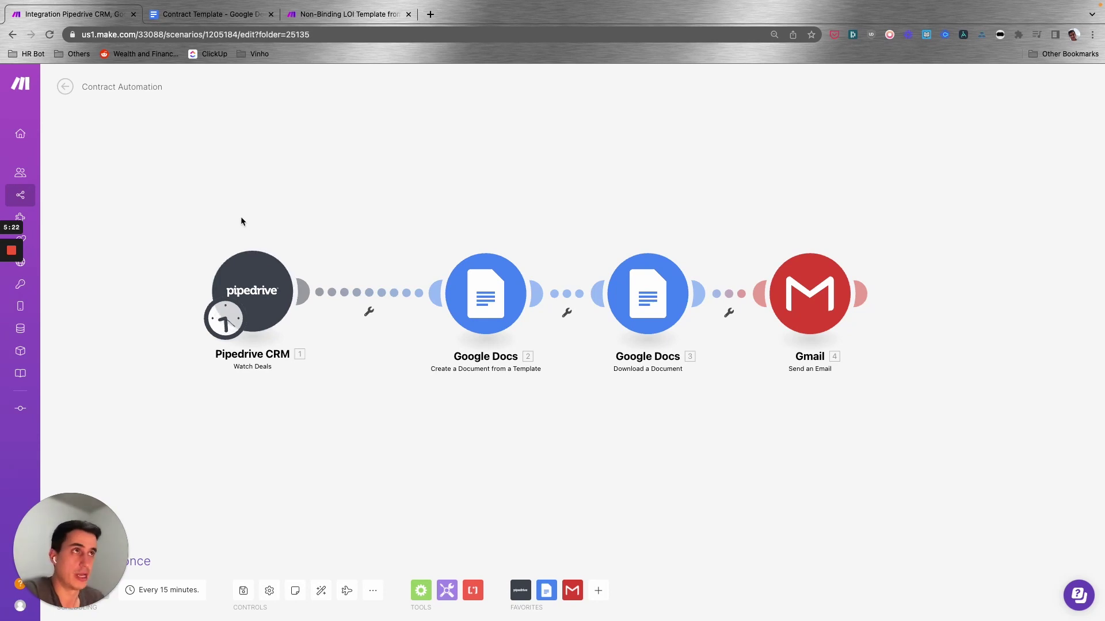
Step: Pan around the Non-Binding LOI Template canvas to inspect its Forms, Tools and Router branches
click(346, 14)
scroll(490, 350, down, 5)
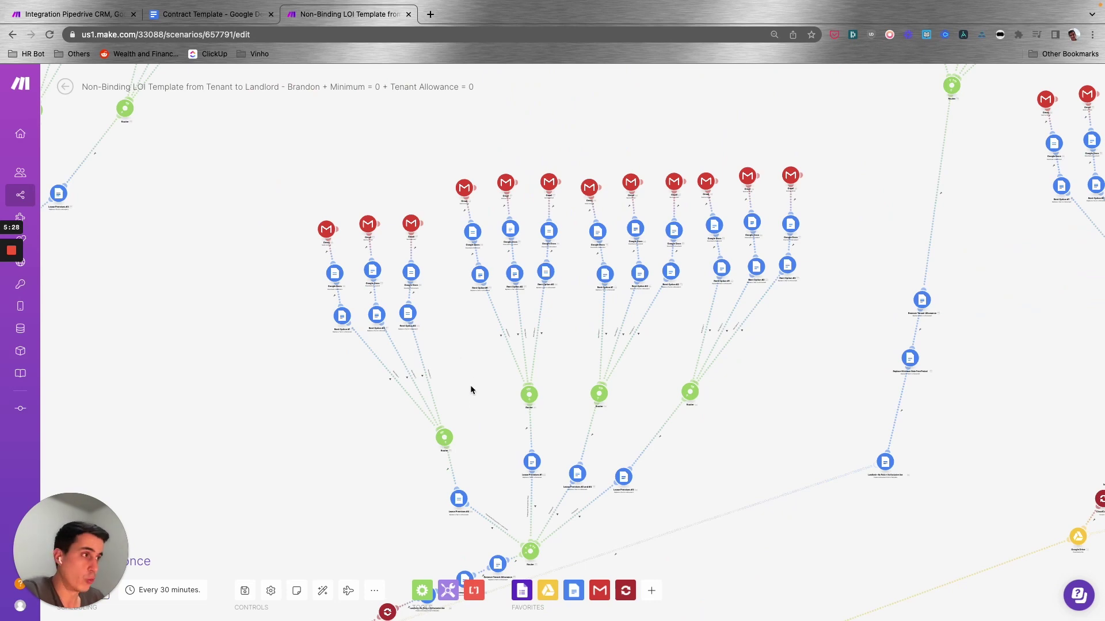
drag(473, 402, 483, 230)
drag(363, 440, 485, 308)
drag(851, 369, 359, 307)
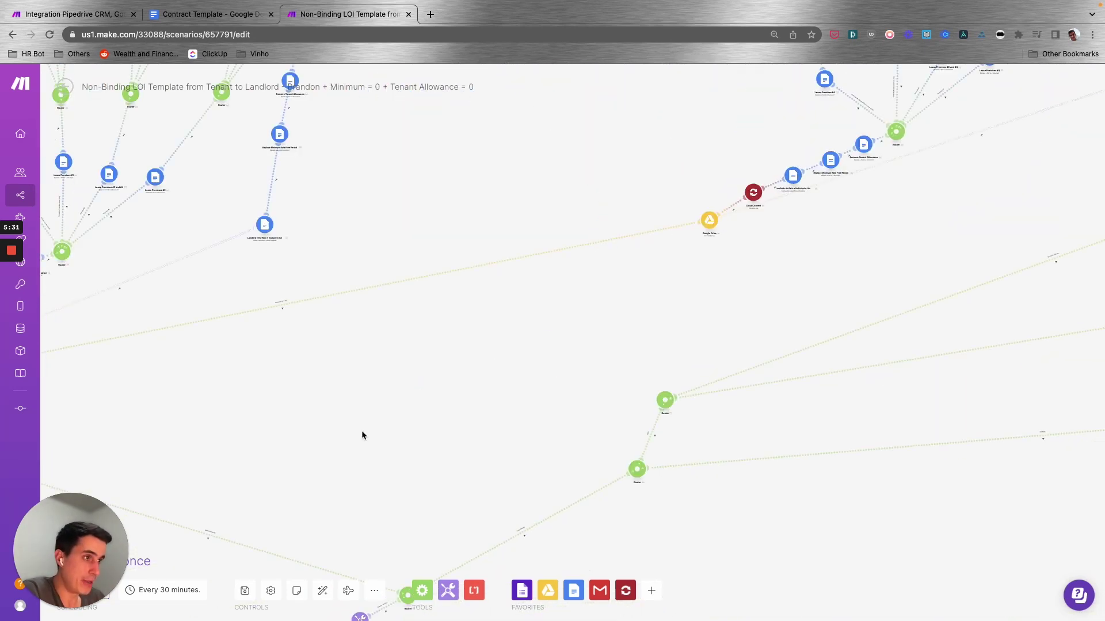
drag(362, 437, 464, 267)
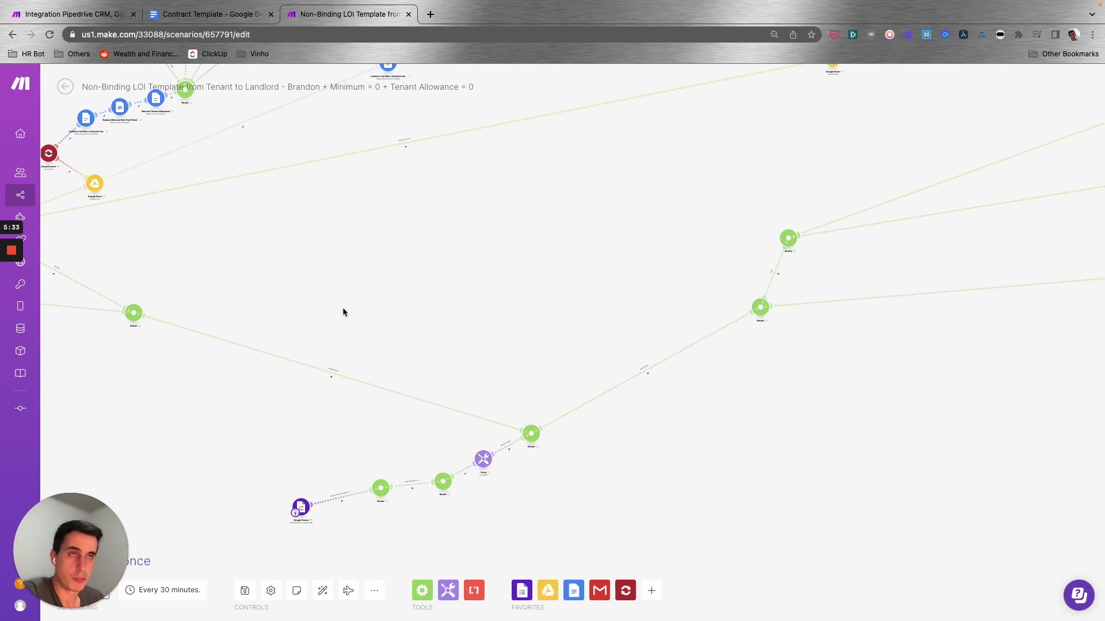
click(72, 14)
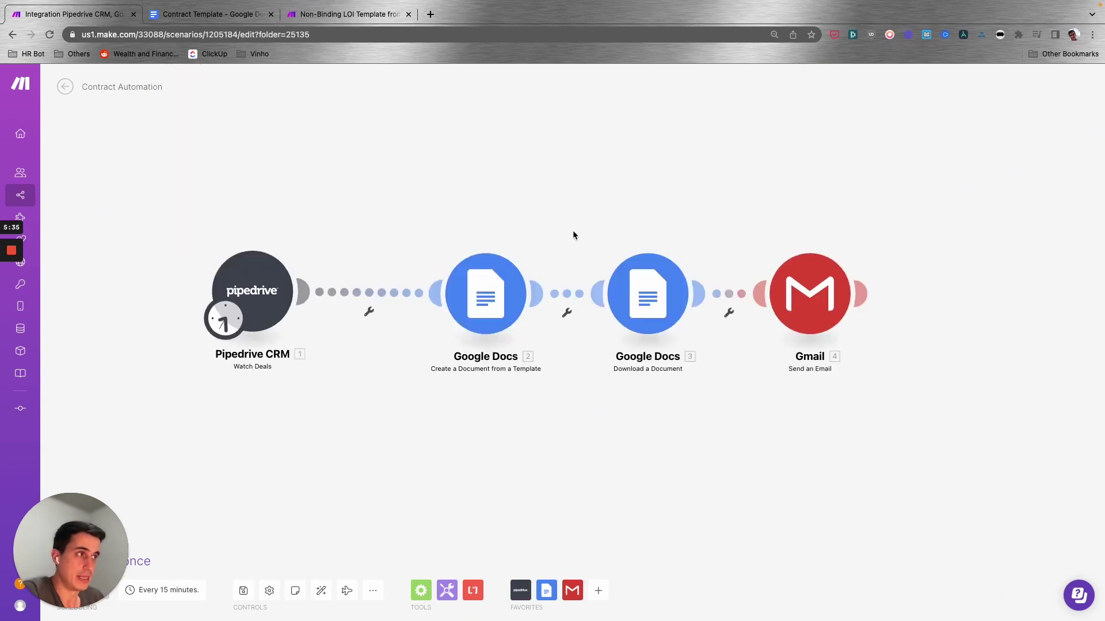
click(348, 13)
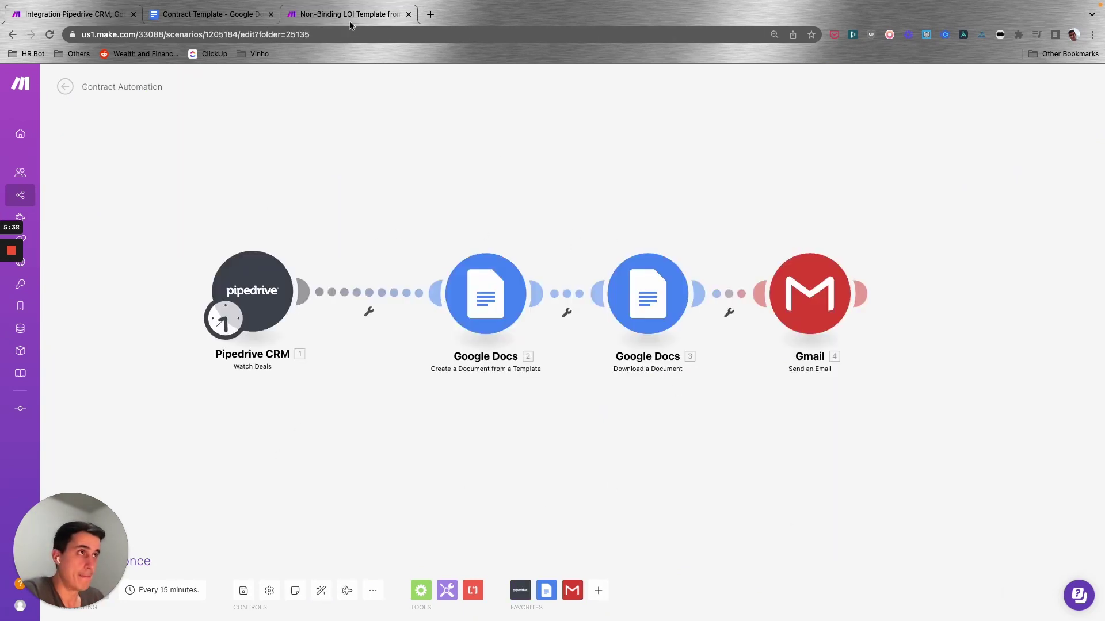
scroll(561, 298, left, 3)
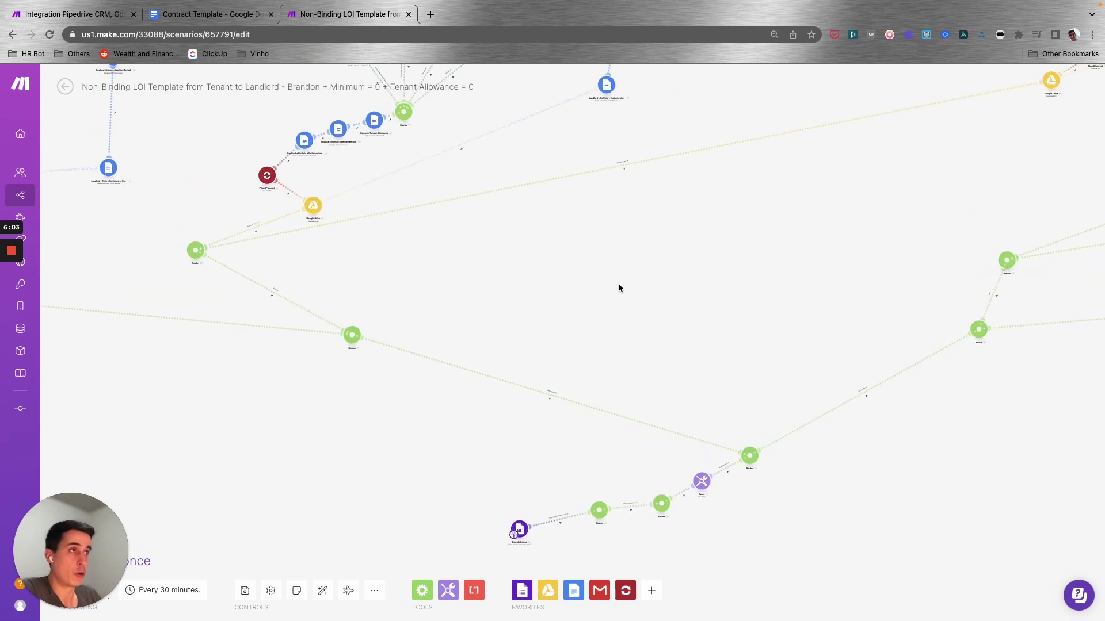
click(105, 20)
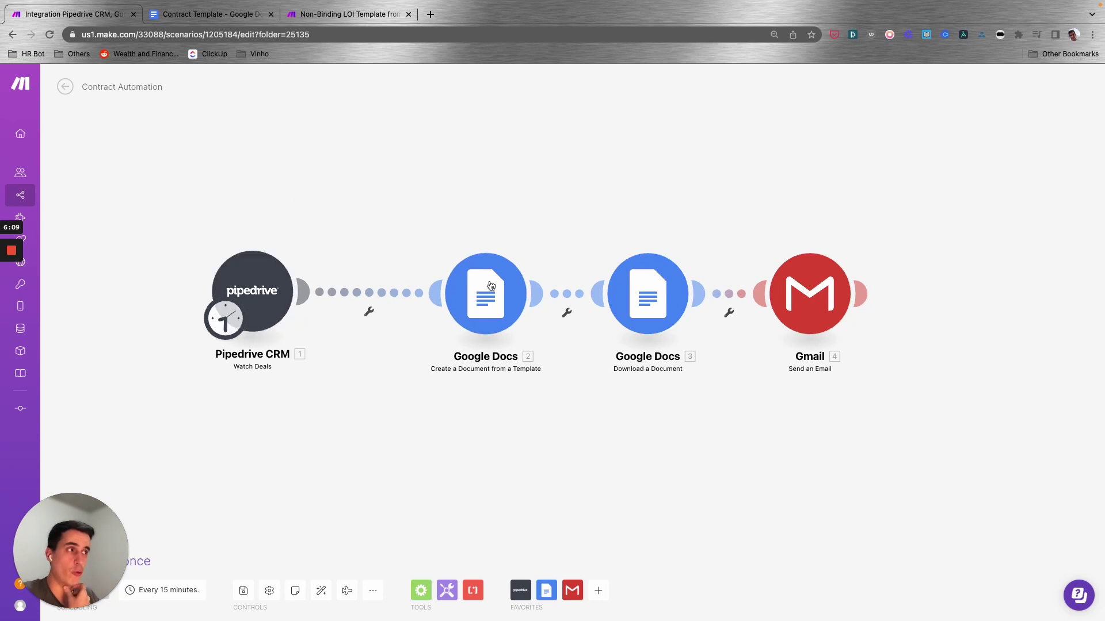
key(super+3)
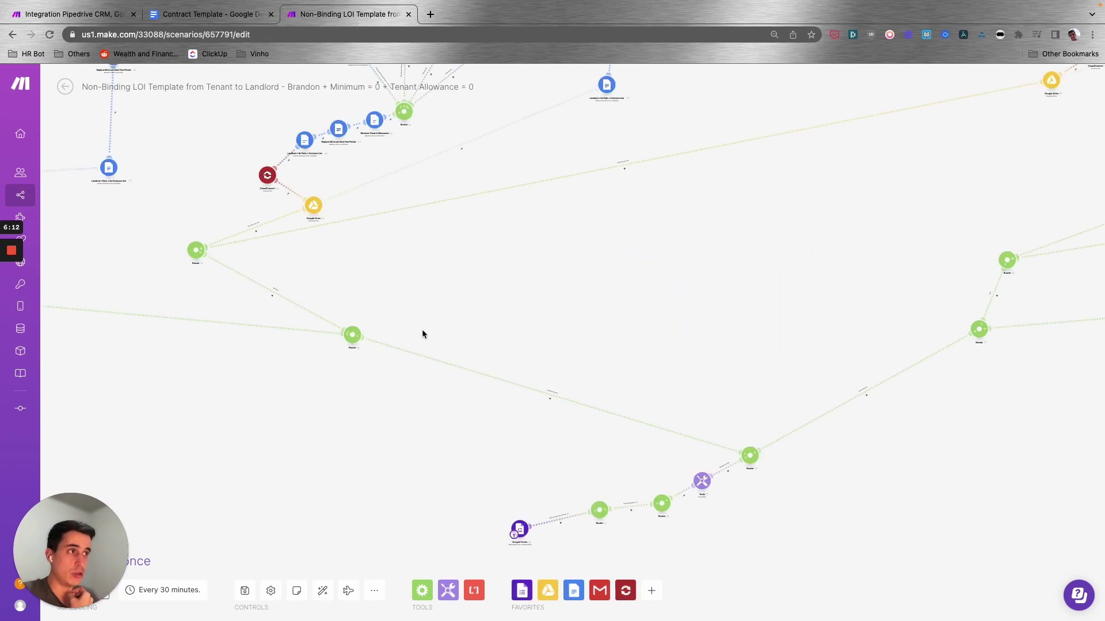